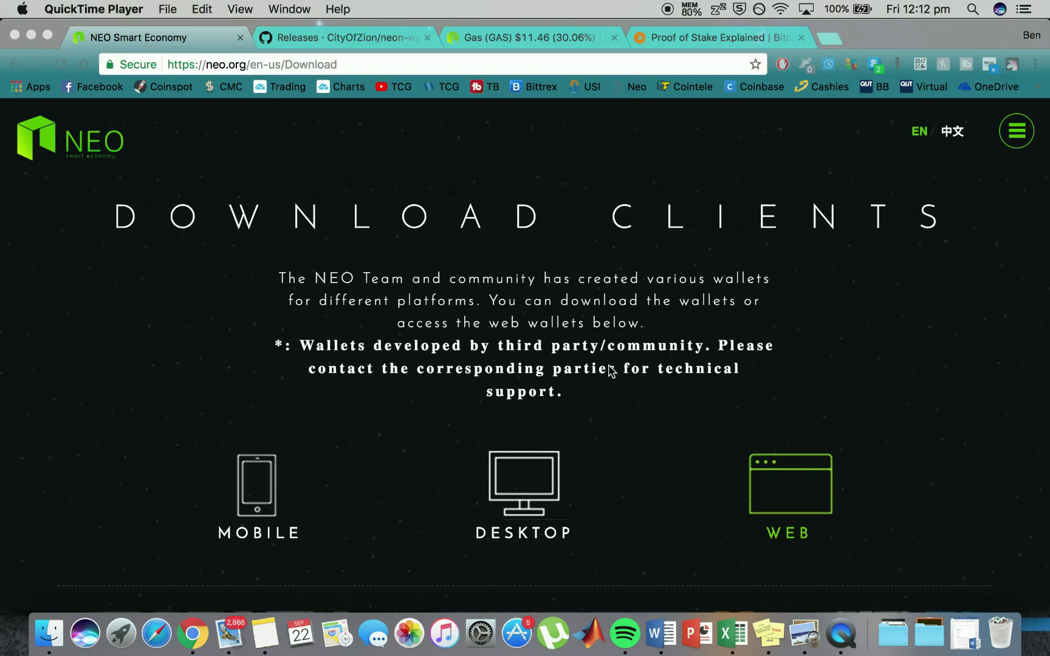
Step: Scroll the NEO download page and bring Chrome to the front
scroll(610, 370, down, 5)
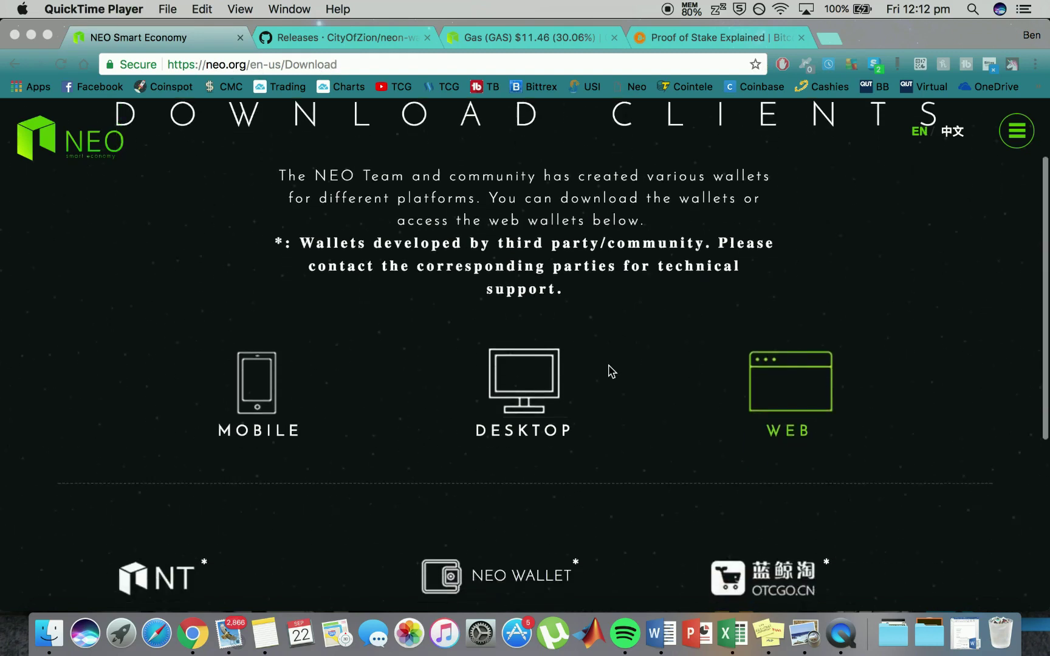
scroll(460, 394, down, 5)
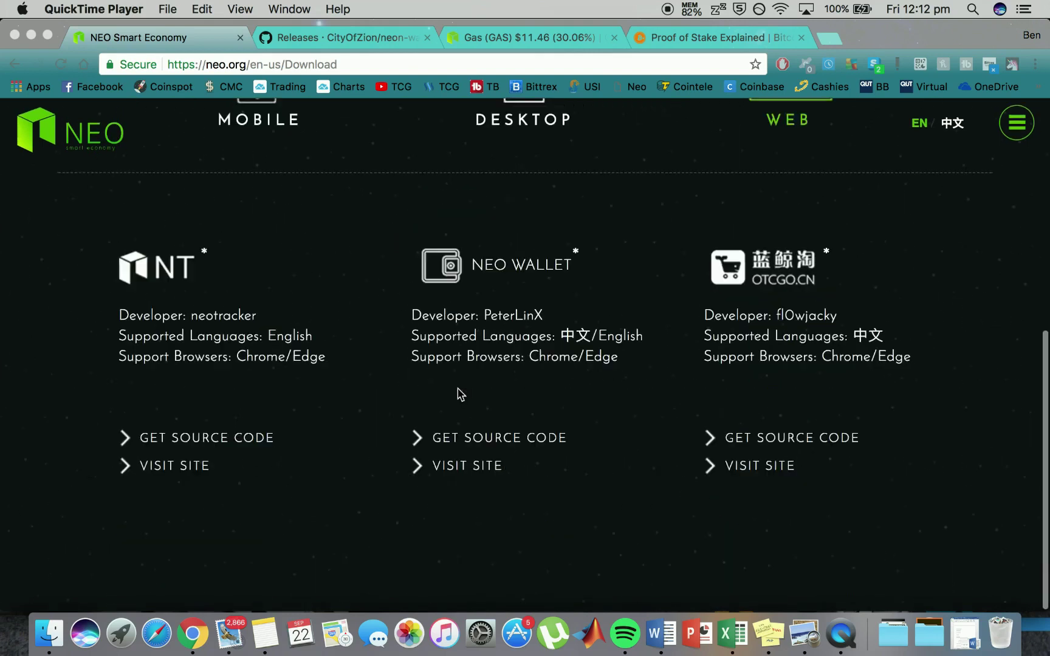
scroll(460, 394, up, 10)
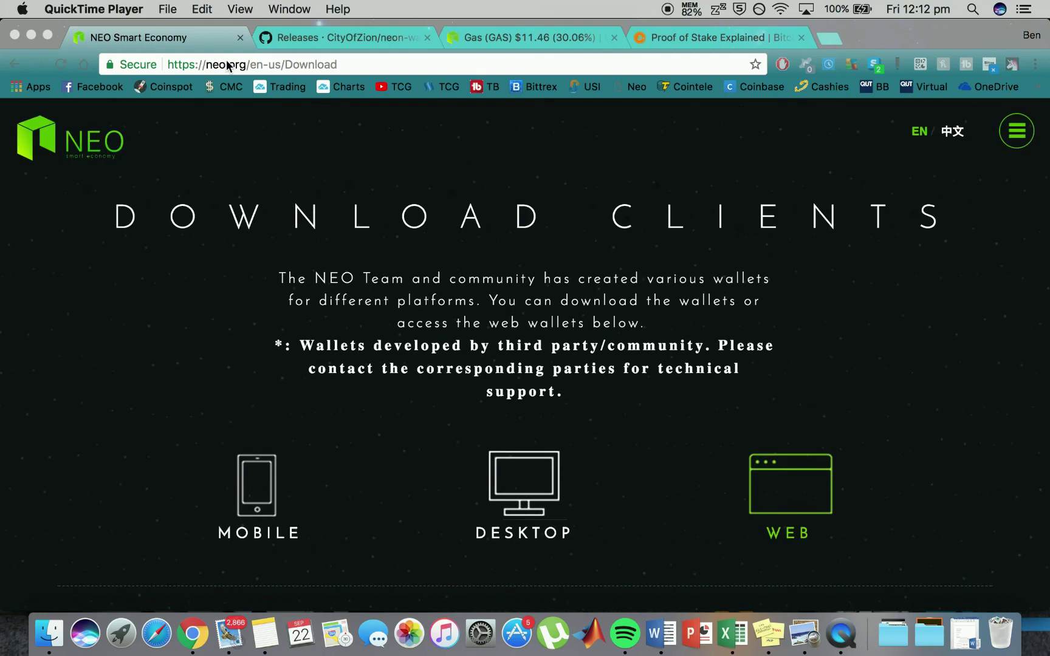
scroll(391, 286, down, 3)
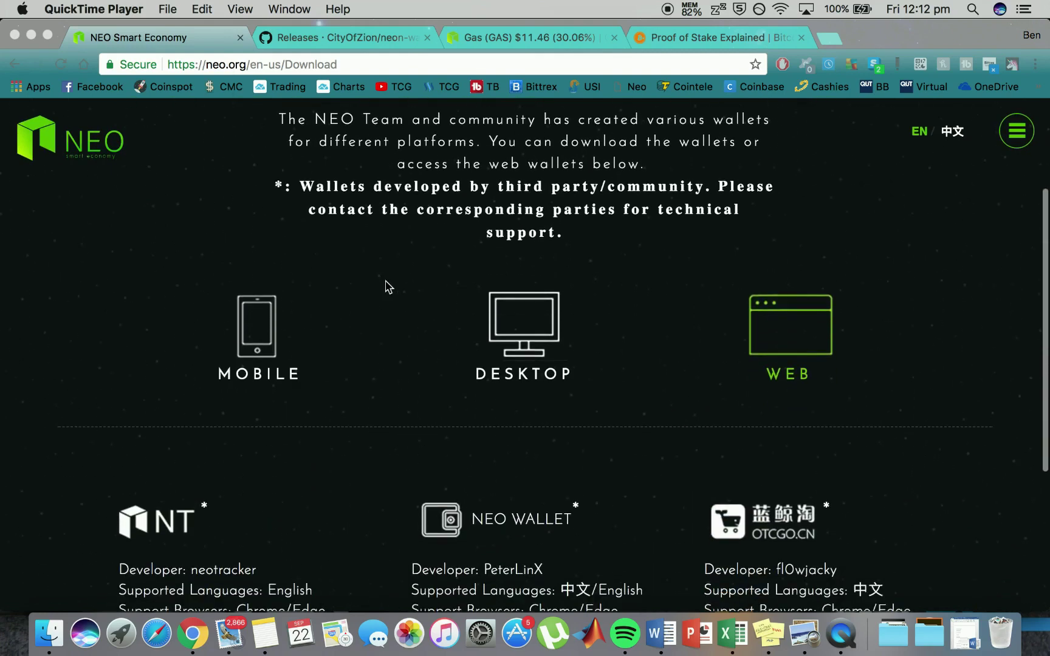
click(616, 230)
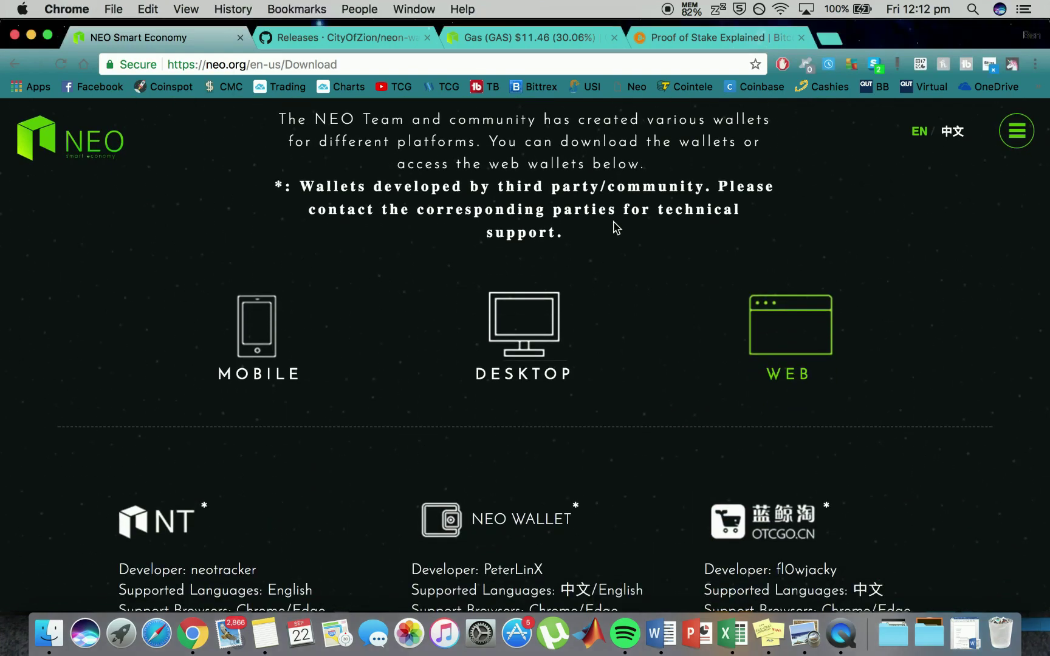
Step: Show the mobile wallet options on the Download Clients page and scroll through them
click(278, 306)
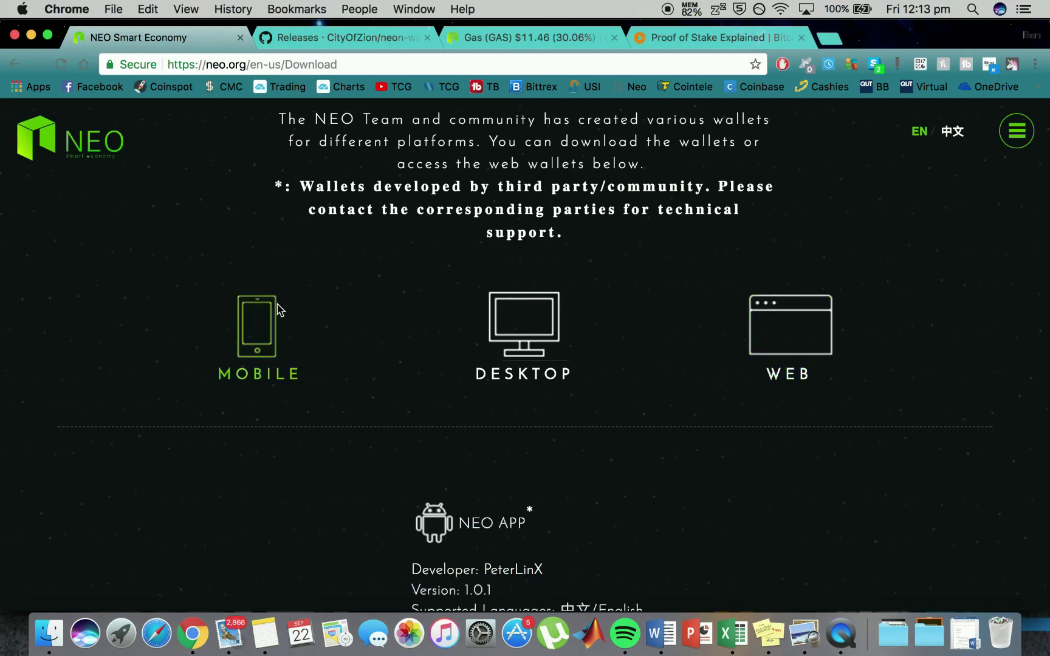
scroll(279, 310, down, 1)
scroll(279, 310, down, 1)
scroll(279, 310, down, 1)
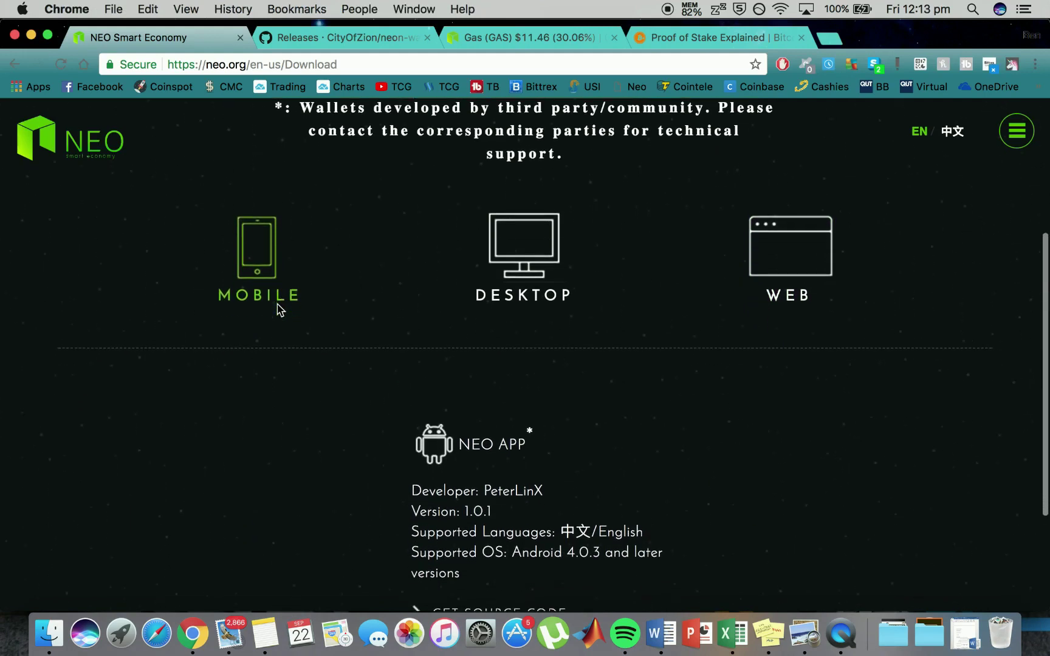
scroll(278, 310, down, 3)
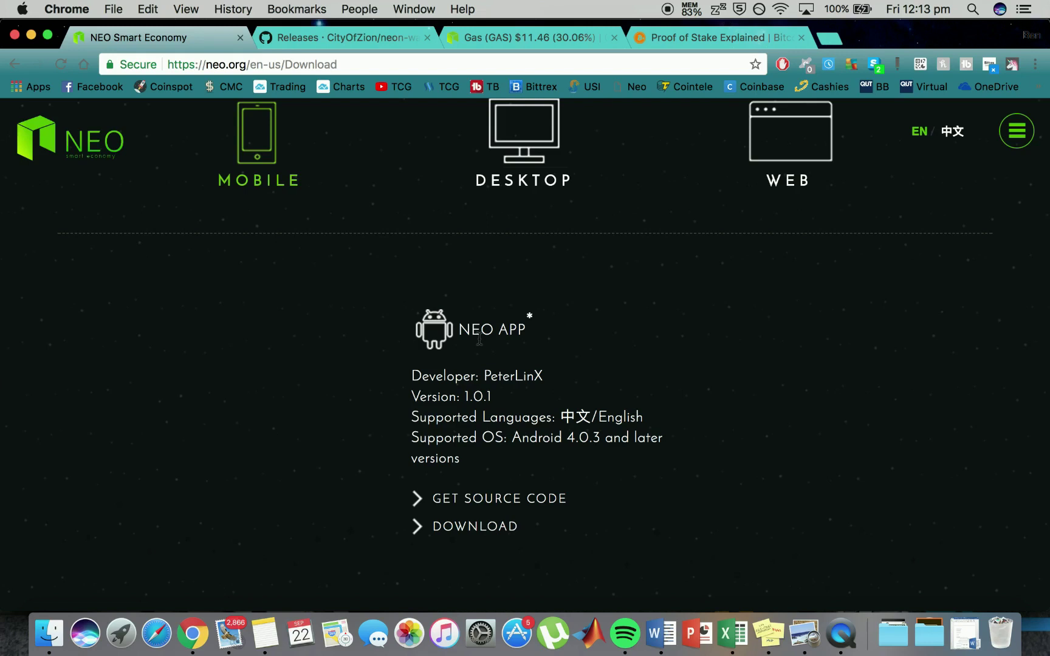
scroll(480, 339, up, 2)
scroll(480, 341, up, 2)
scroll(480, 340, up, 1)
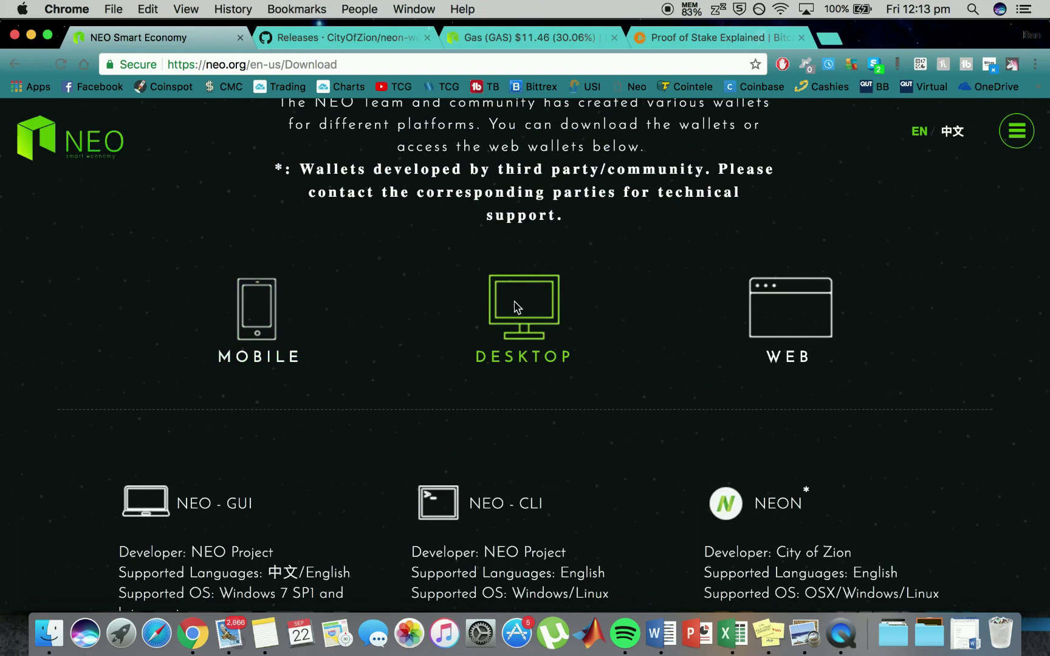
Step: Browse the web wallets, then list the desktop clients NEO-GUI, NEO-CLI and Neon
click(842, 316)
scroll(840, 313, down, 1)
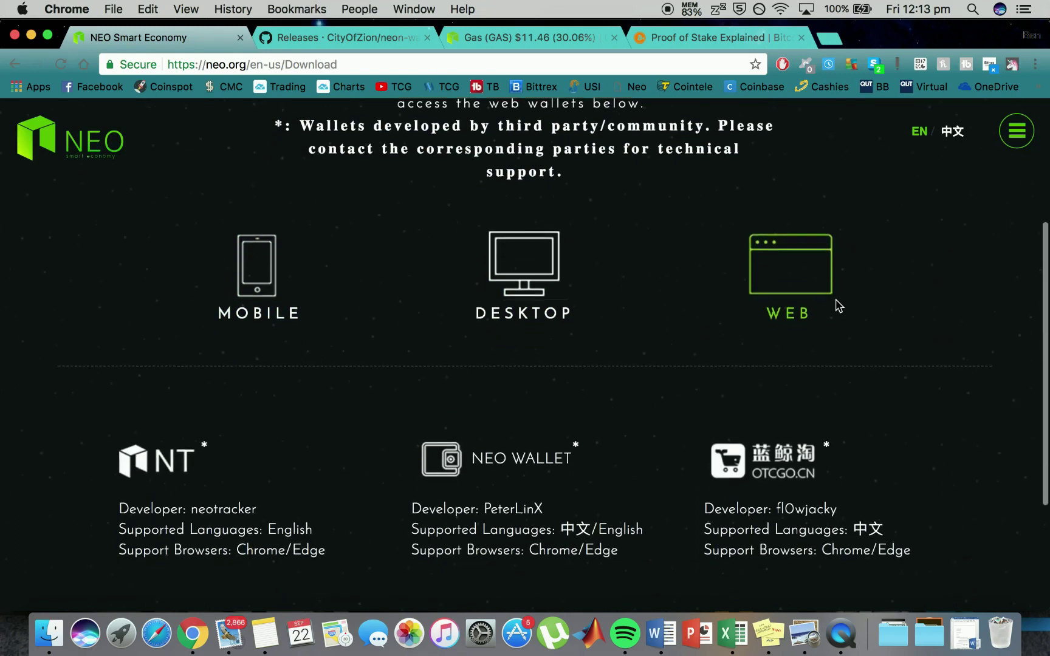
scroll(837, 306, down, 3)
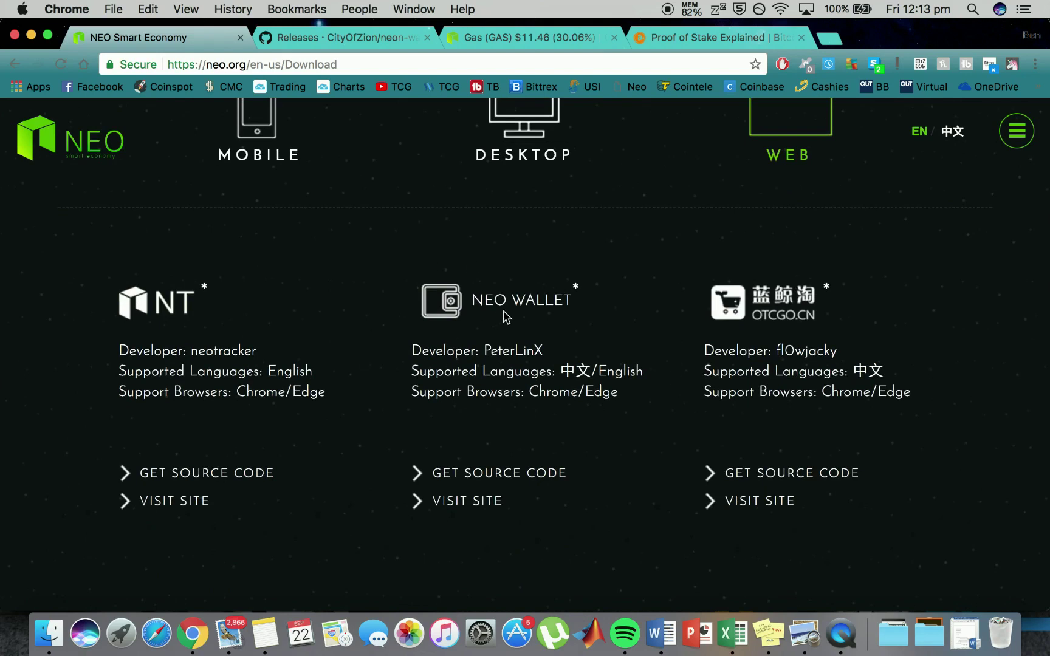
scroll(511, 307, up, 3)
click(540, 209)
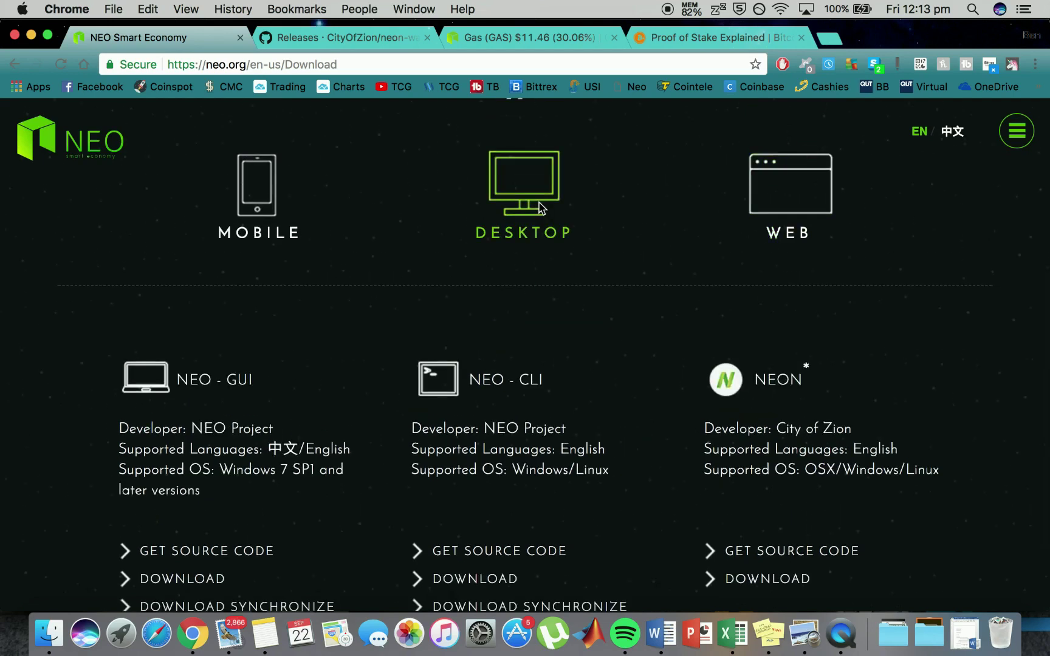
scroll(539, 209, down, 3)
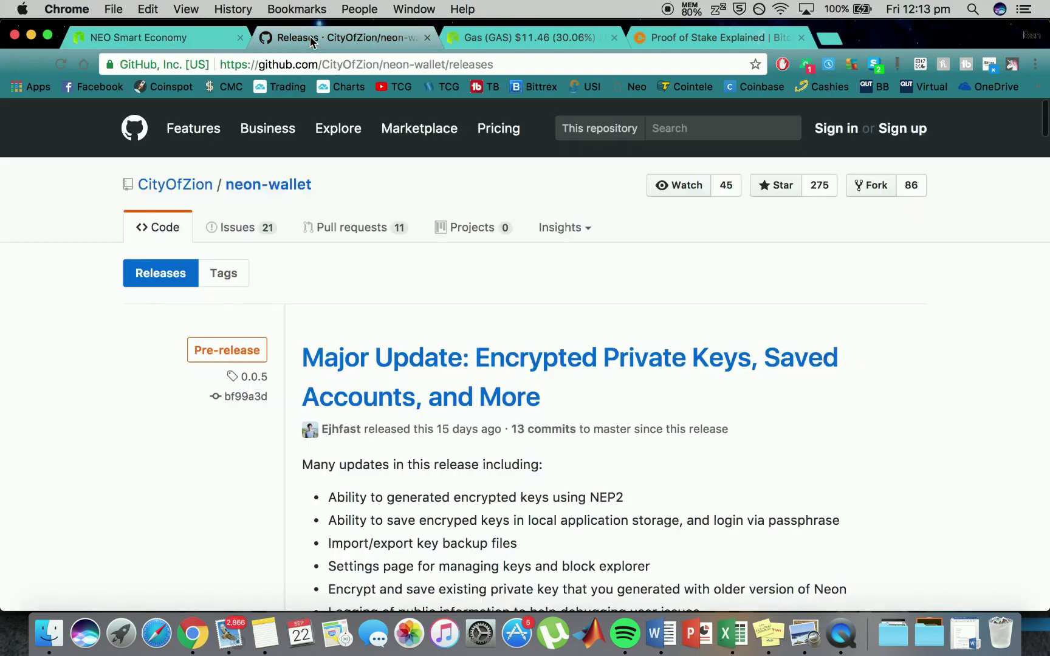
Step: Open the neon-wallet Releases tab and scroll down to the 0.0.5 Mac.Neon-0.0.5.dmg download
click(310, 44)
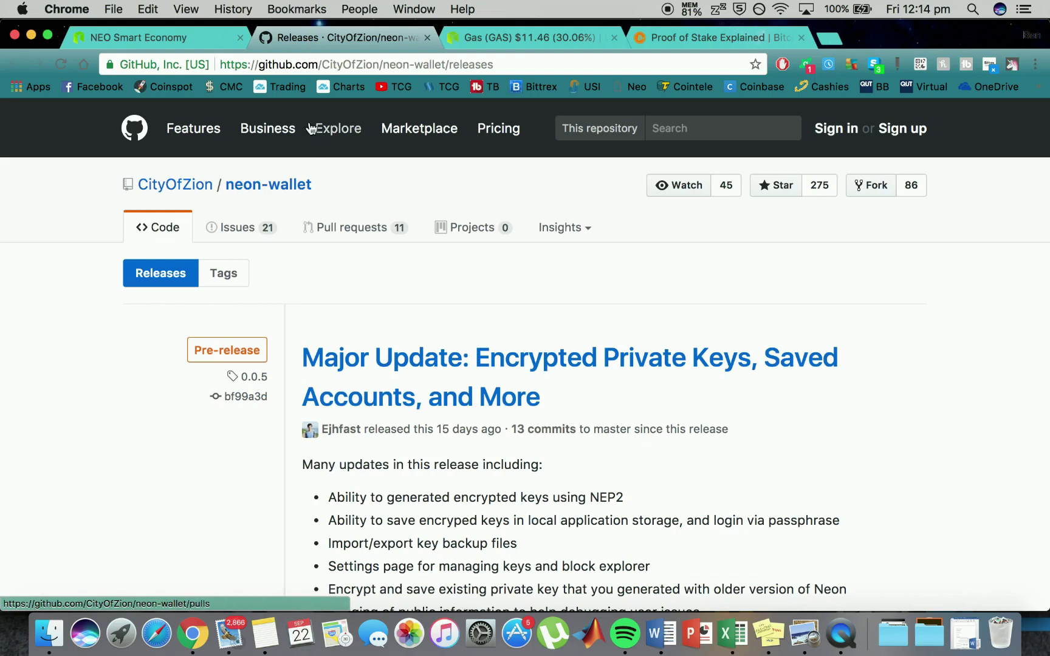
scroll(592, 443, down, 3)
scroll(593, 443, down, 4)
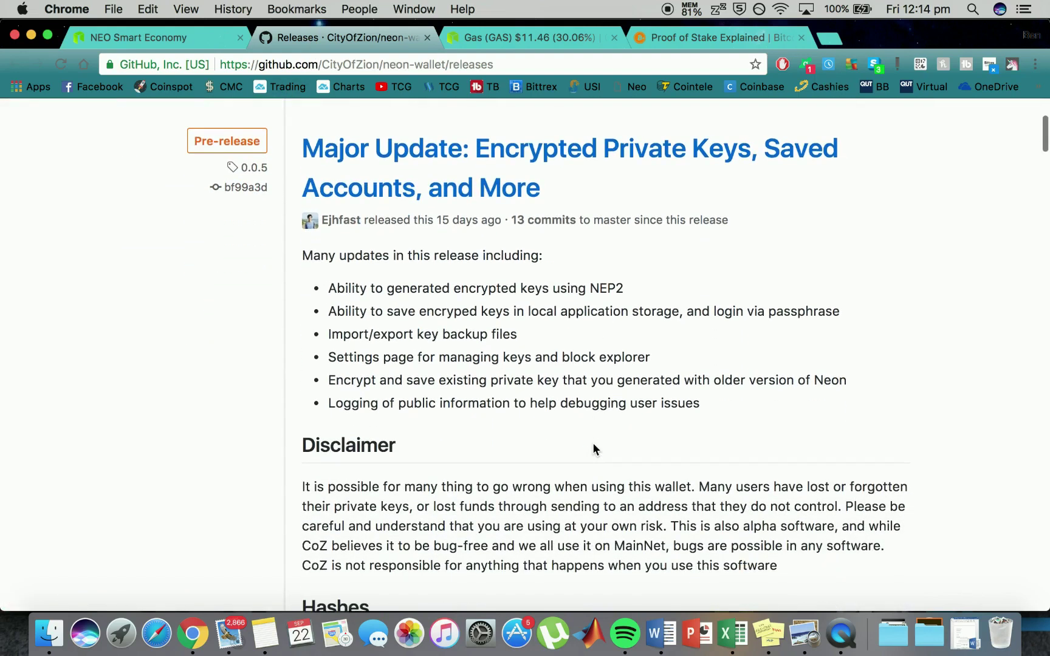
scroll(593, 442, down, 10)
scroll(593, 442, up, 8)
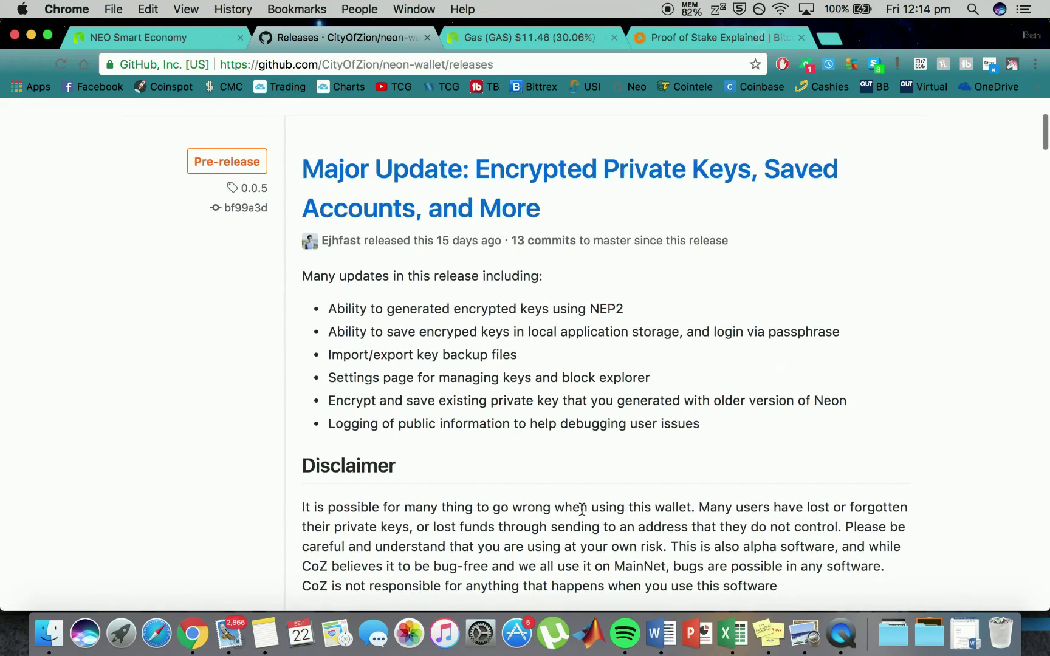
scroll(581, 453, down, 1)
scroll(575, 500, down, 4)
scroll(579, 500, down, 8)
scroll(578, 499, down, 1)
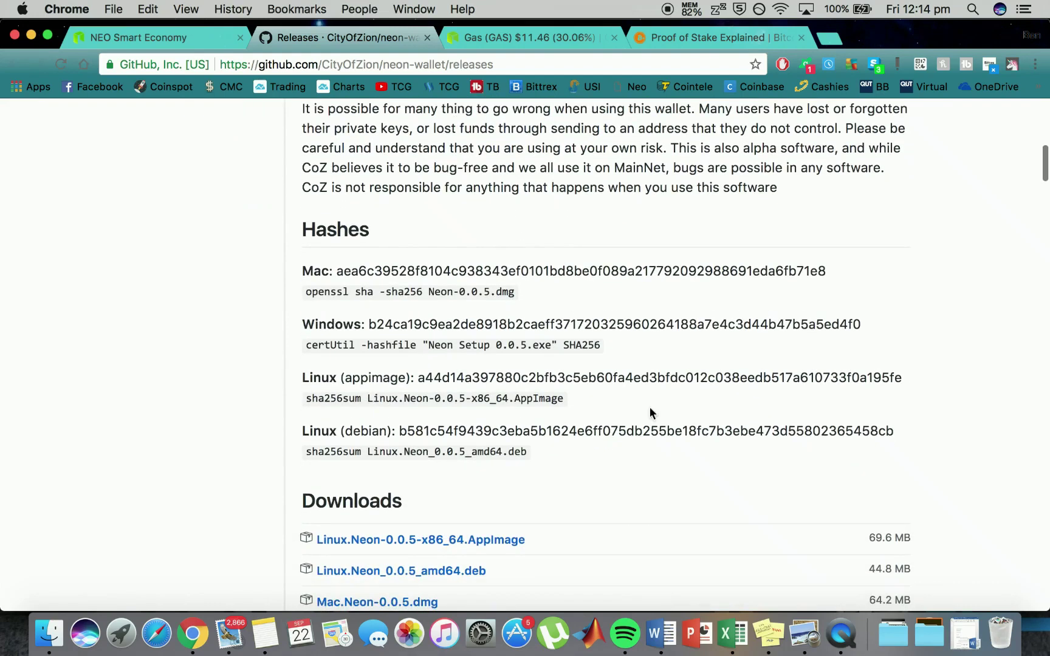
scroll(673, 435, down, 8)
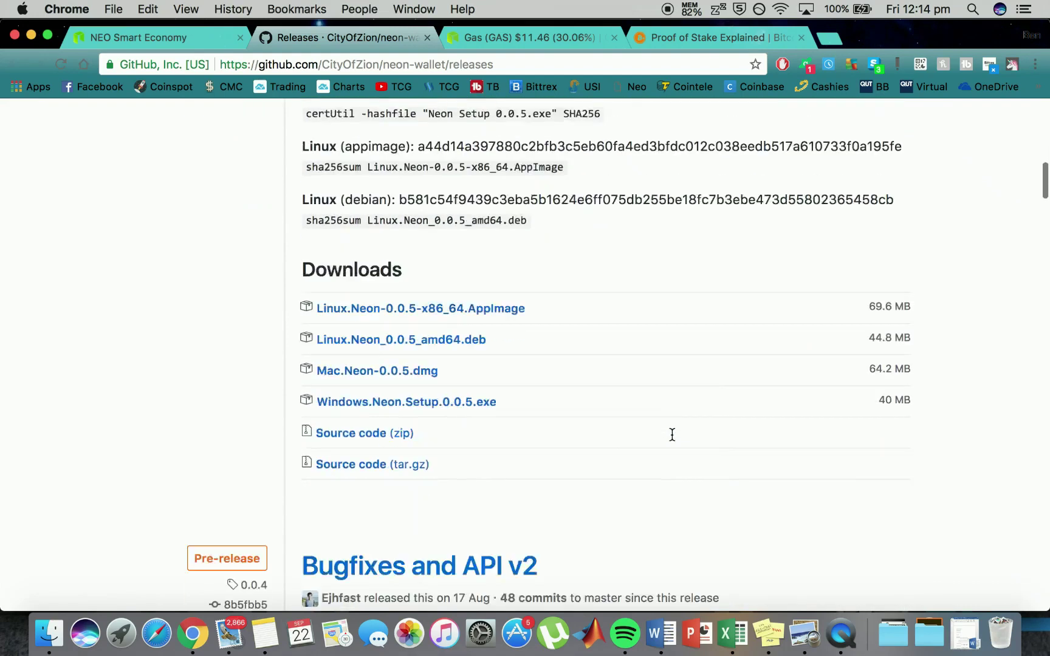
scroll(662, 413, down, 2)
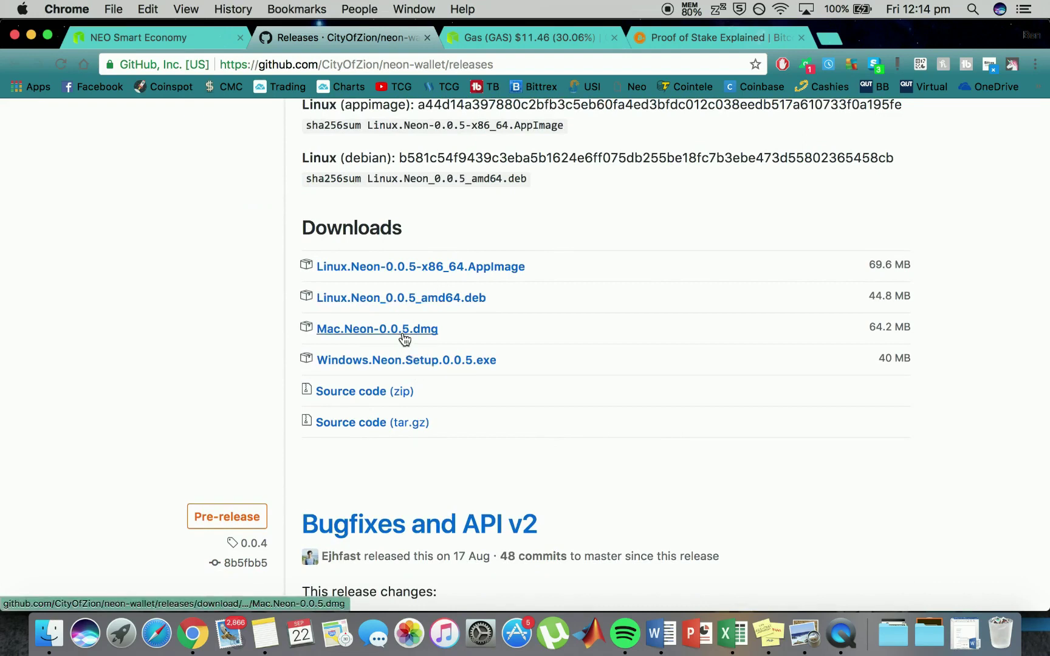
scroll(614, 534, down, 7)
scroll(614, 534, up, 20)
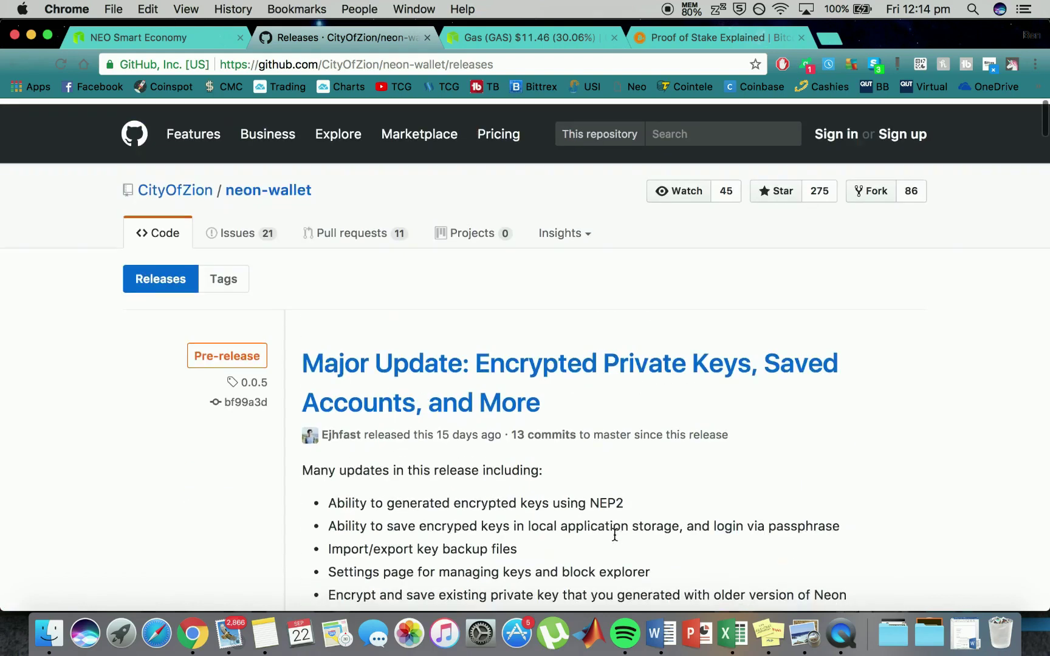
Step: Launch Neon Wallet from Spotlight by searching 'neon'
click(966, 7)
text(neon)
key(Return)
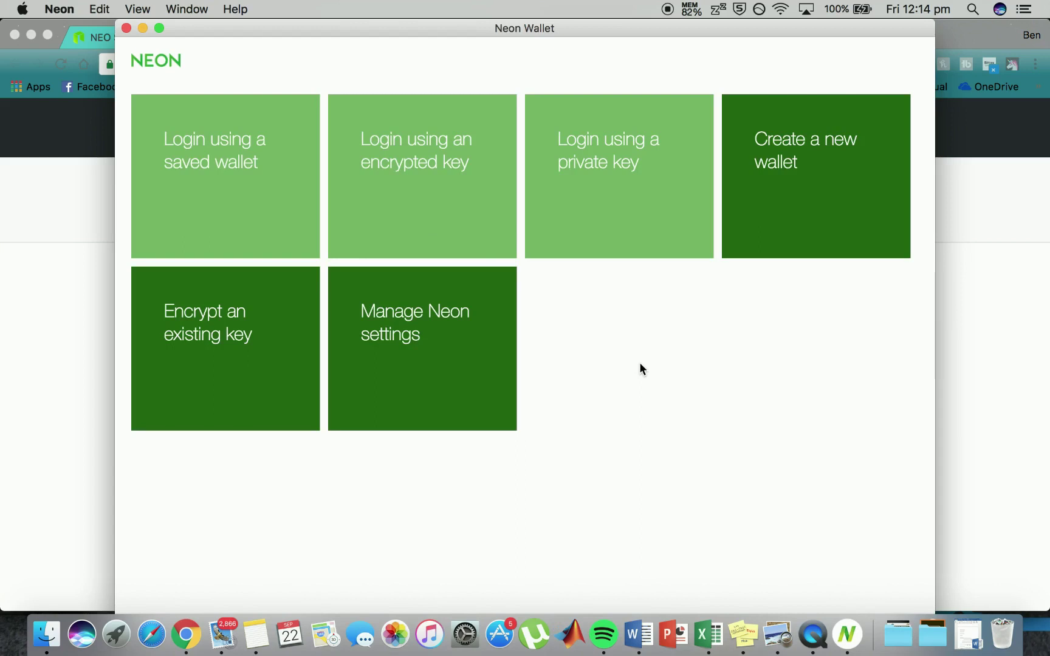
Step: Open the create-wallet passphrase form, leave it unfilled, and return to the home screen
click(810, 129)
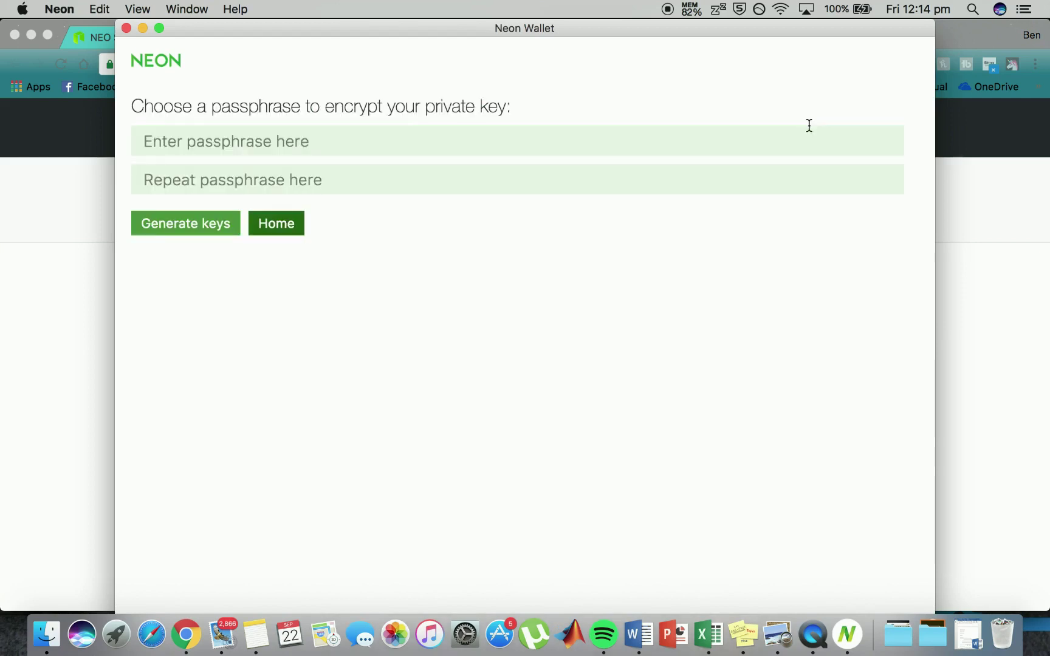
click(306, 142)
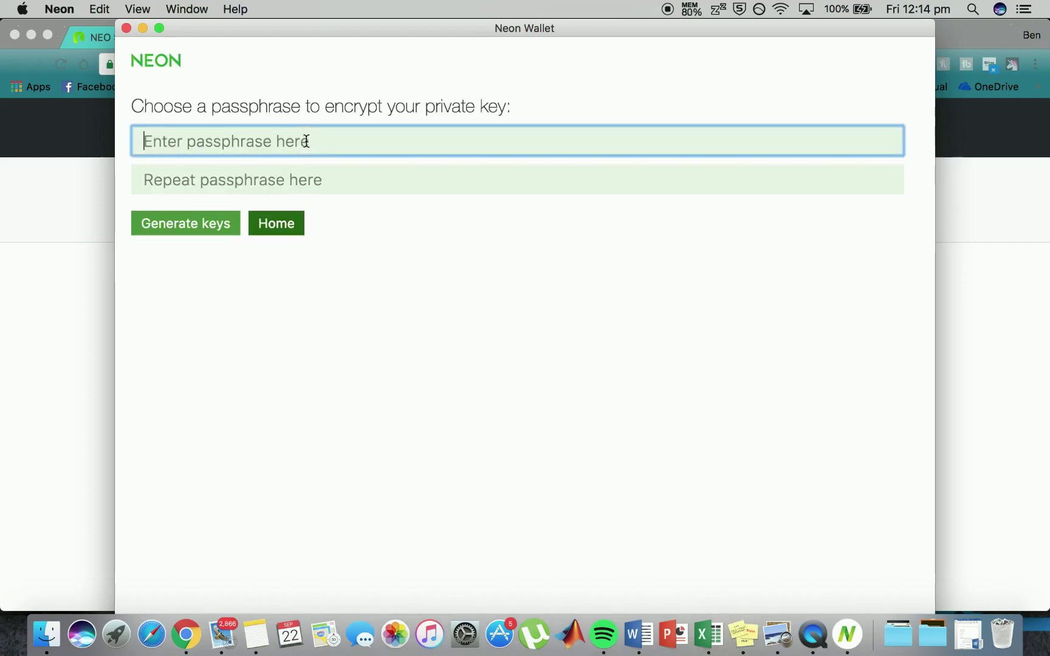
click(314, 176)
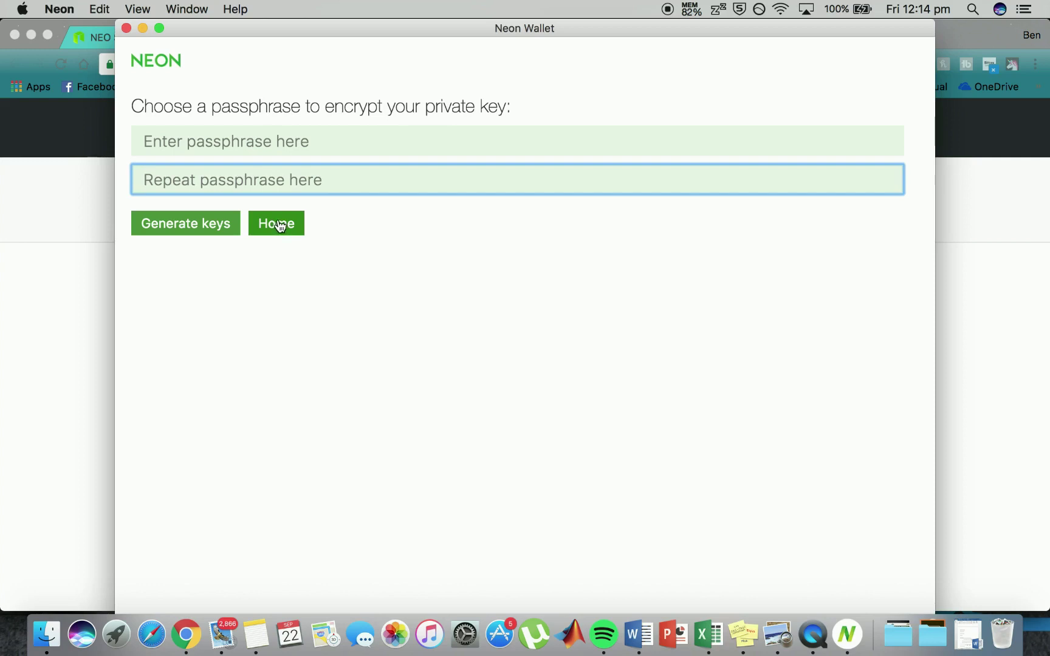
click(279, 226)
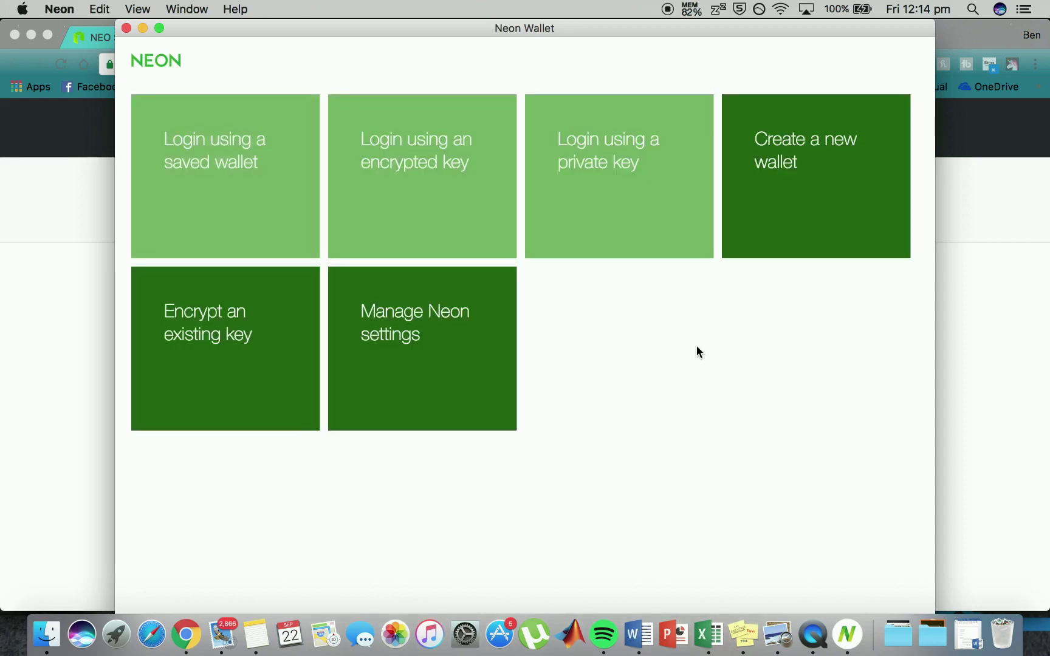
Step: Open the private-key (WIF) login page and go back Home without entering a key
click(614, 194)
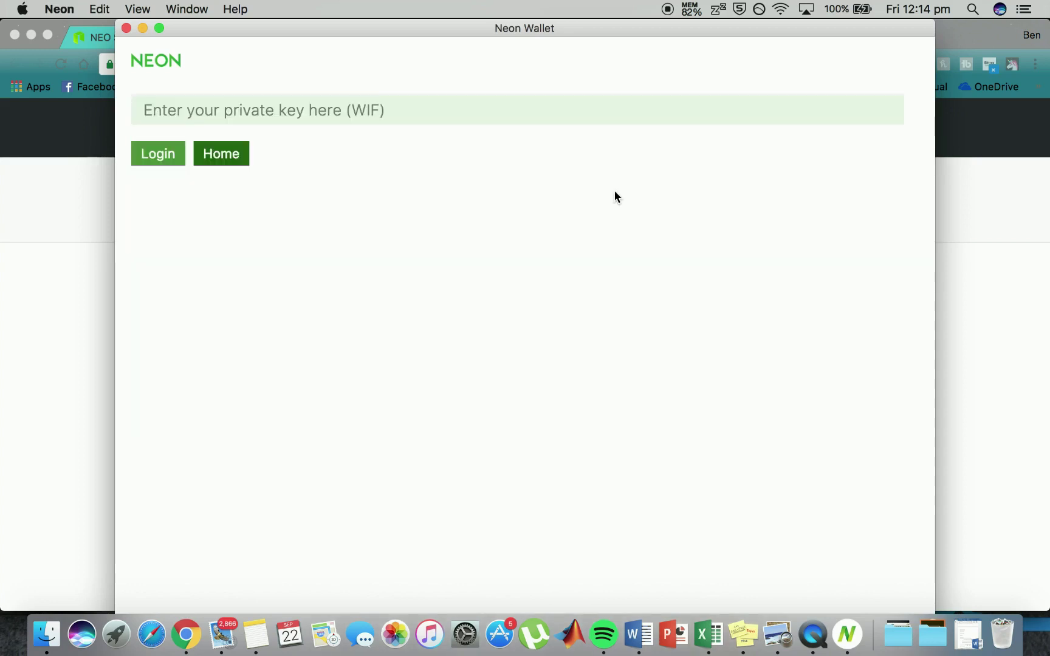
click(263, 106)
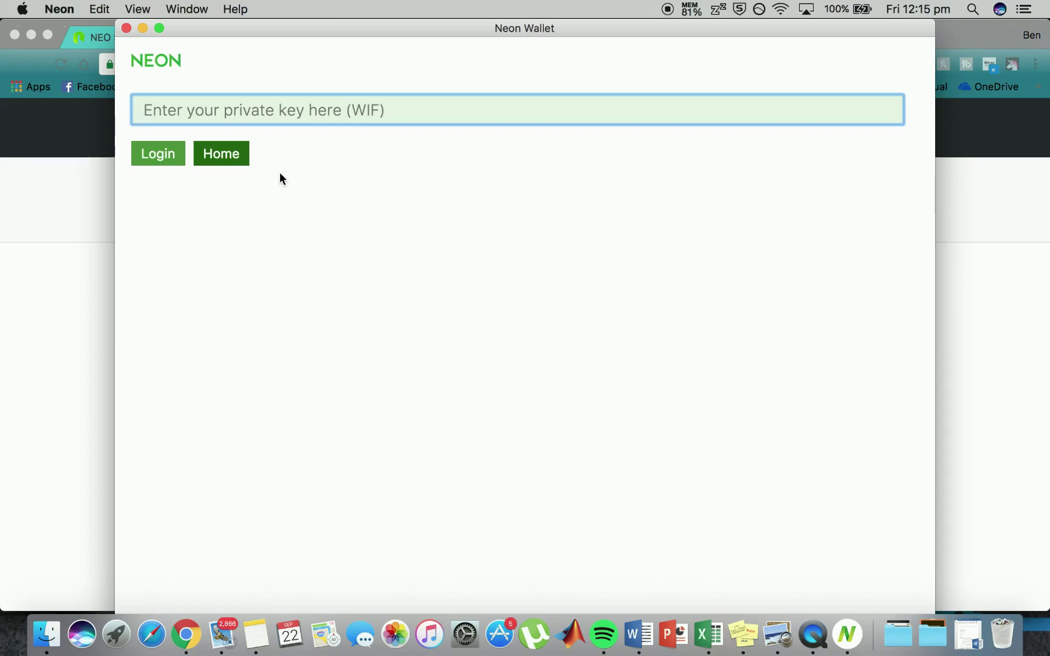
click(242, 157)
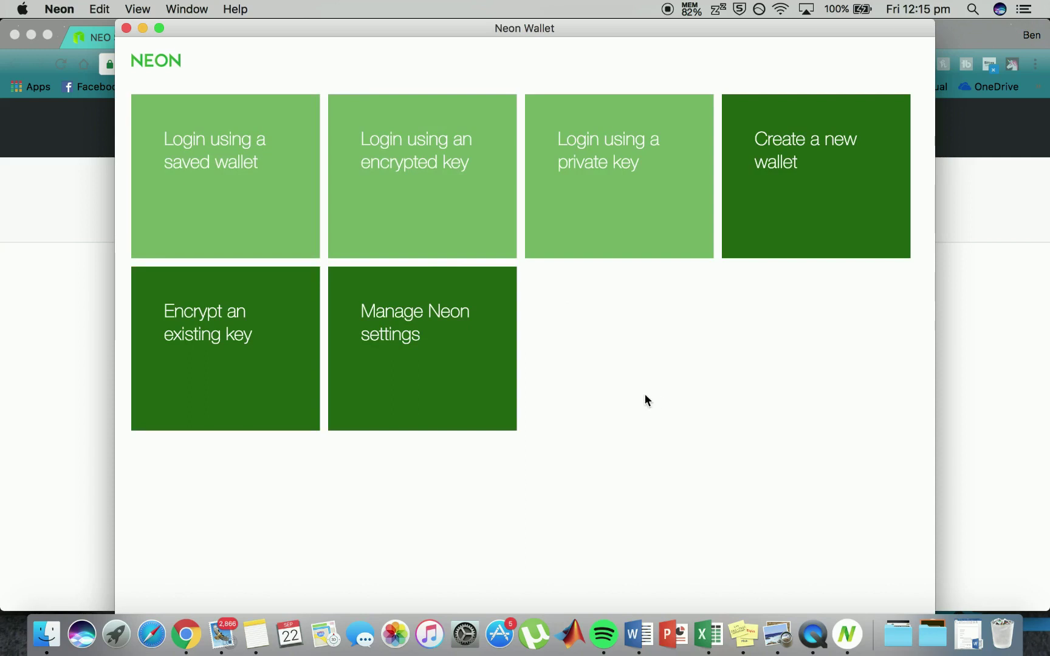
Step: Step through the Encrypt an existing key form's passphrase and WIF fields, leaving them blank
click(243, 336)
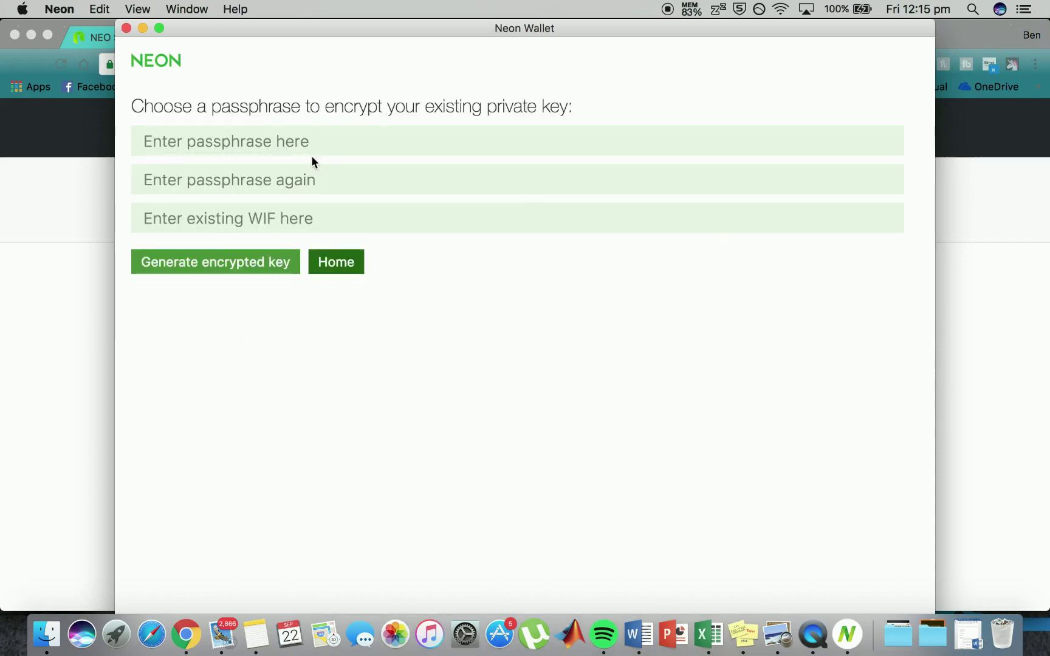
click(271, 142)
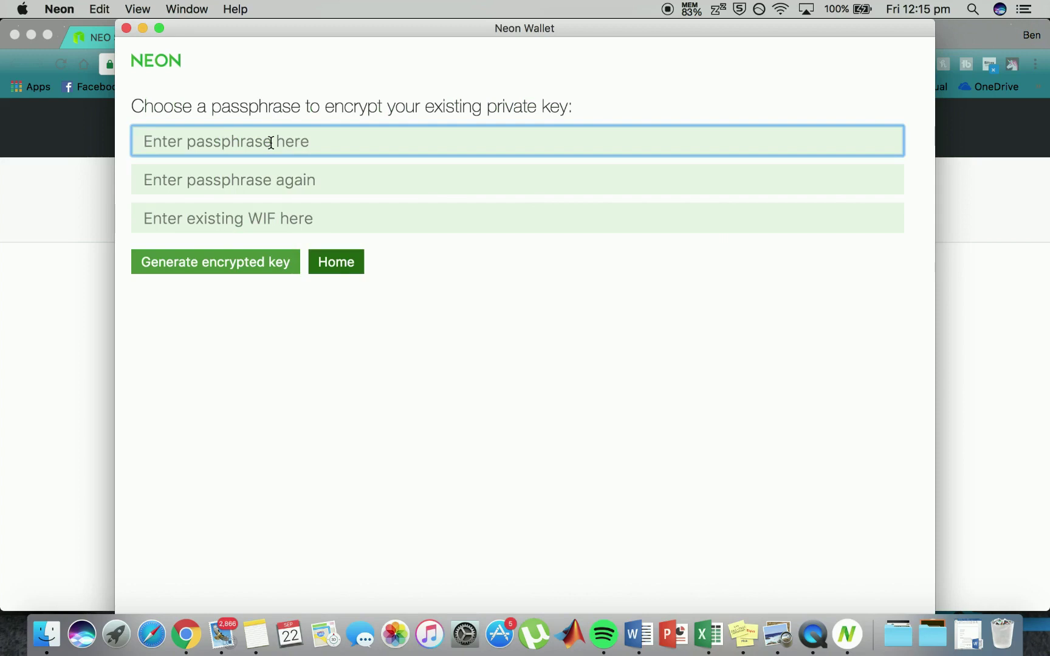
click(254, 190)
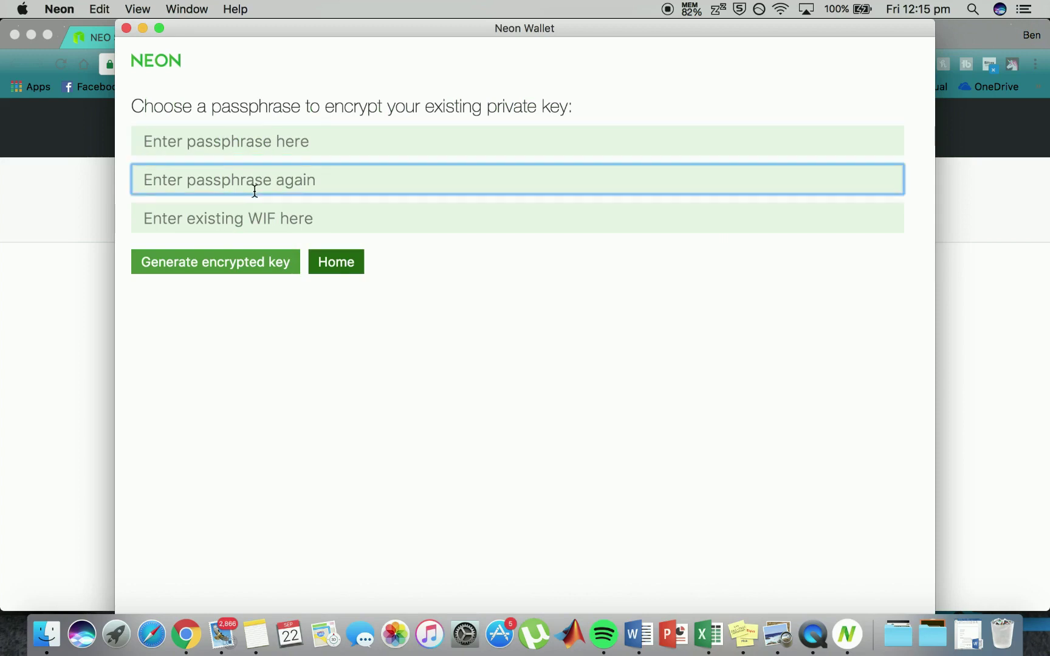
click(246, 218)
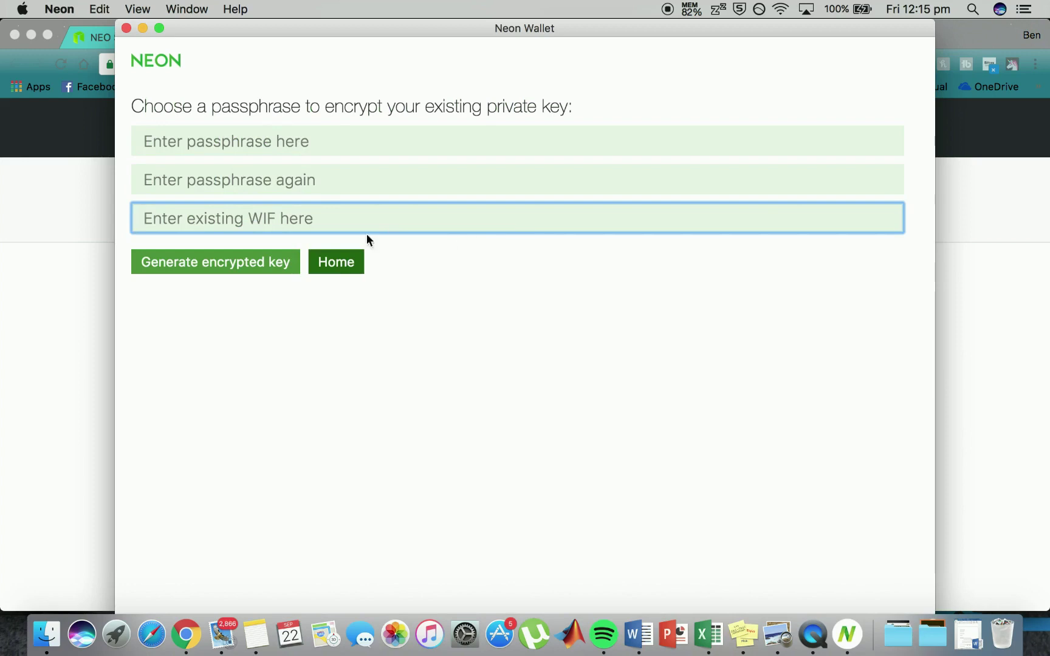
click(351, 269)
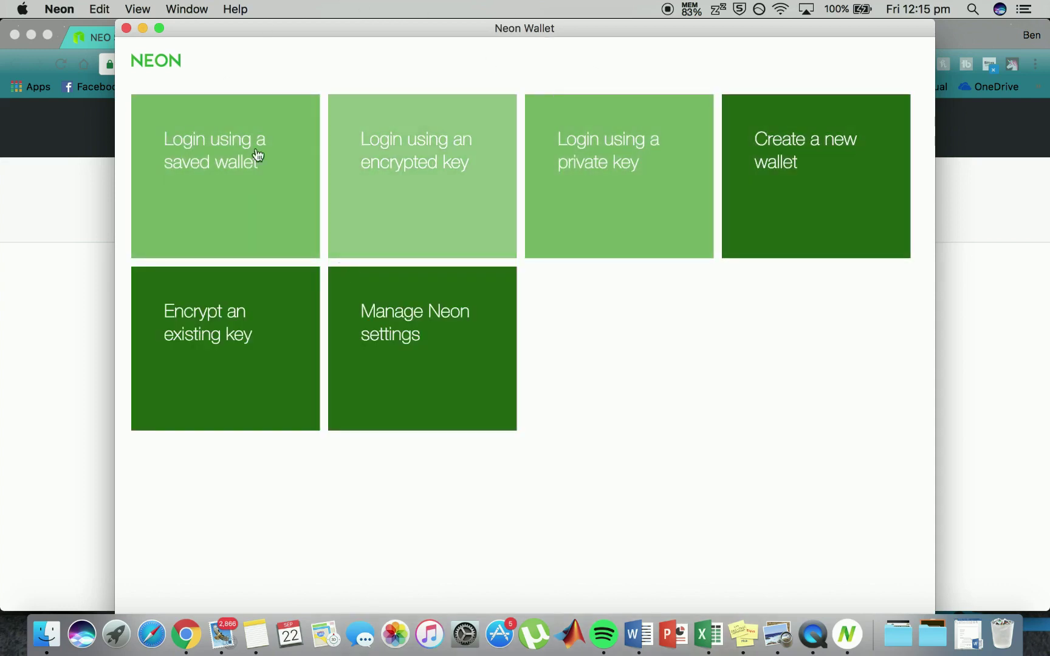
Step: Log into the saved 'My Neo' wallet with its passphrase
click(226, 161)
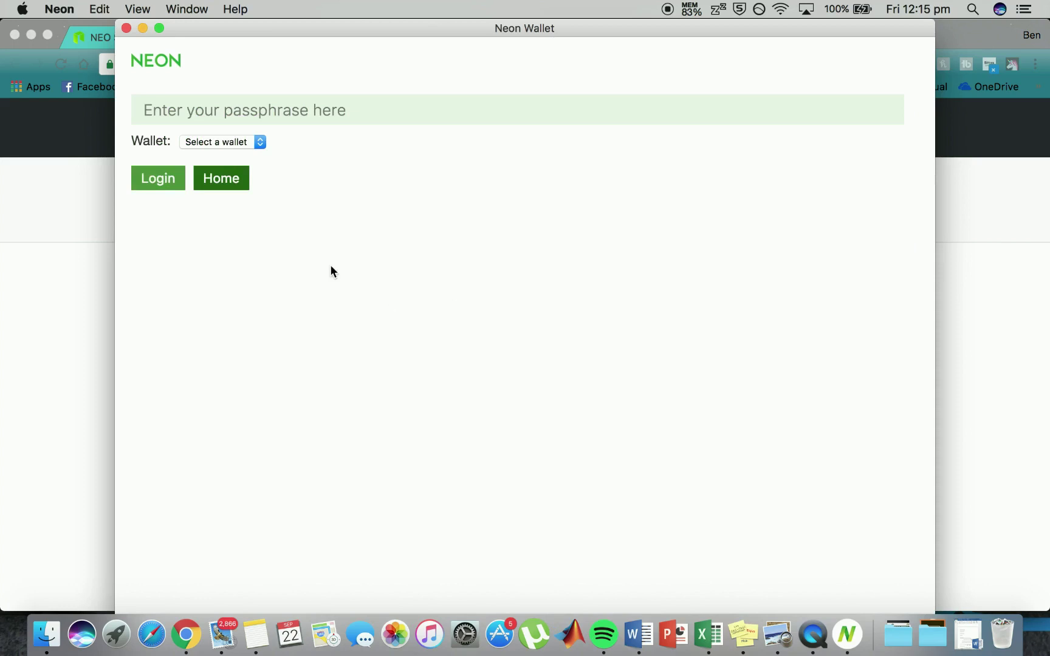
click(230, 143)
click(225, 152)
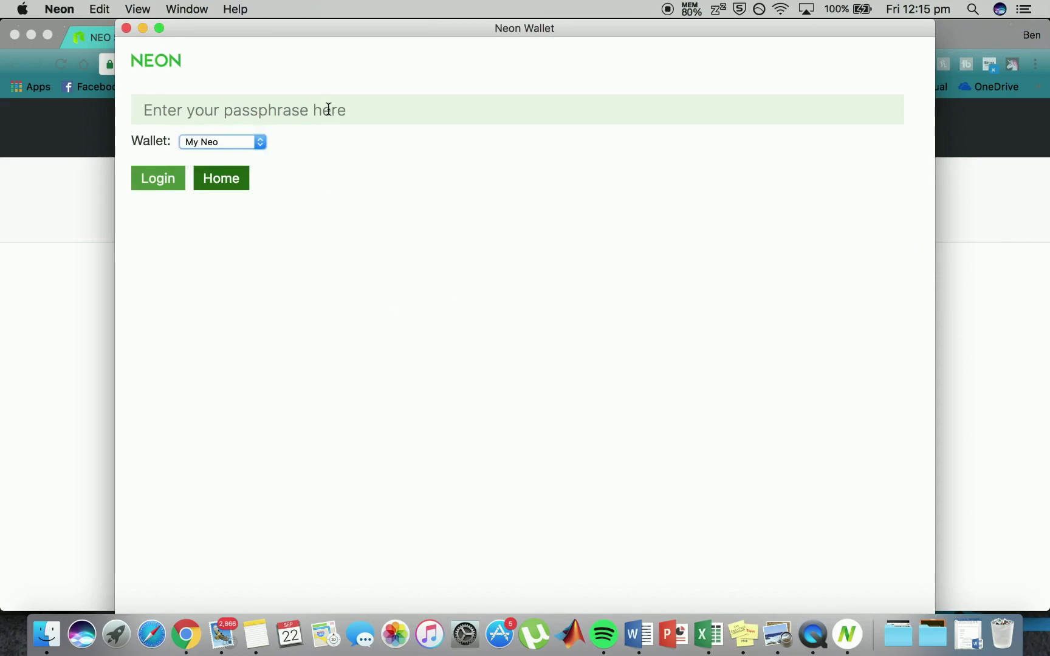
click(328, 110)
text(••••••)
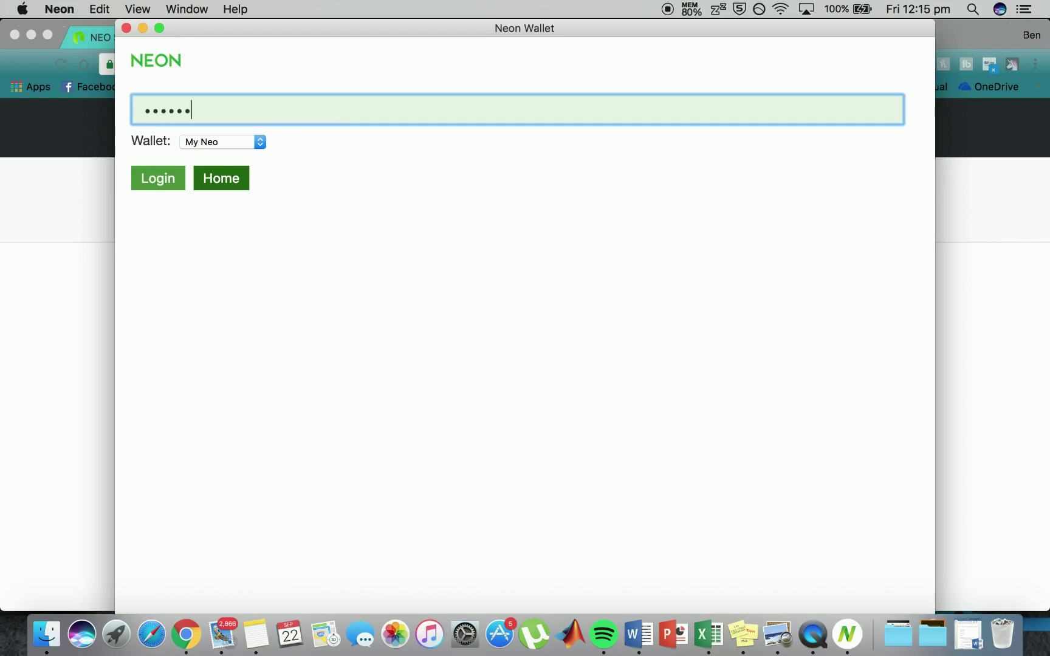
text(••••••)
click(160, 178)
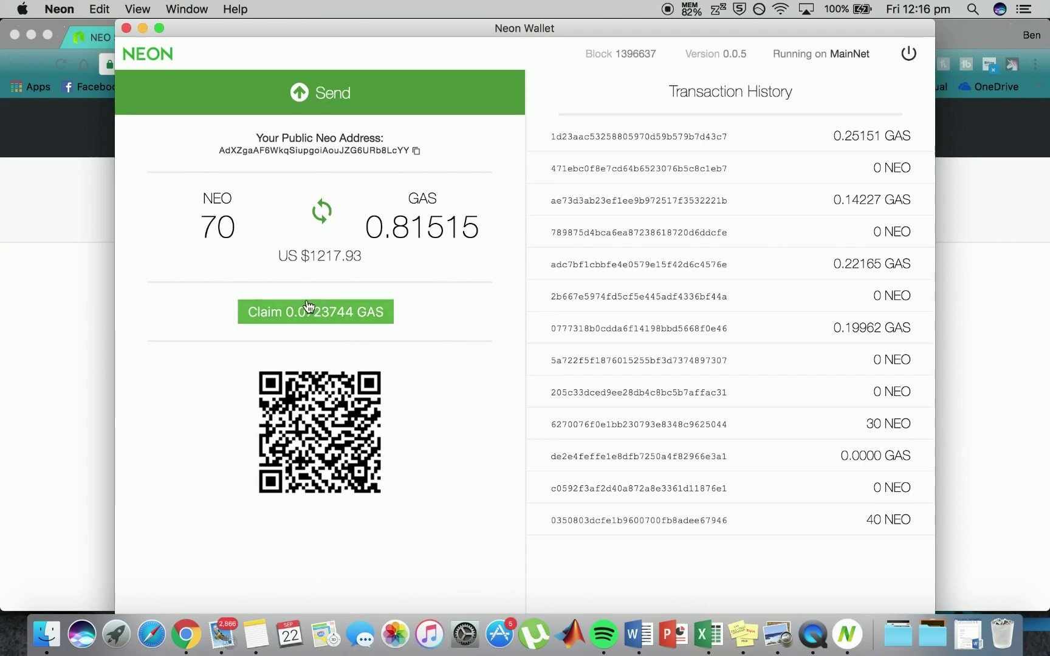
Step: Claim the wallet's available GAS and log out via the power icon
click(341, 310)
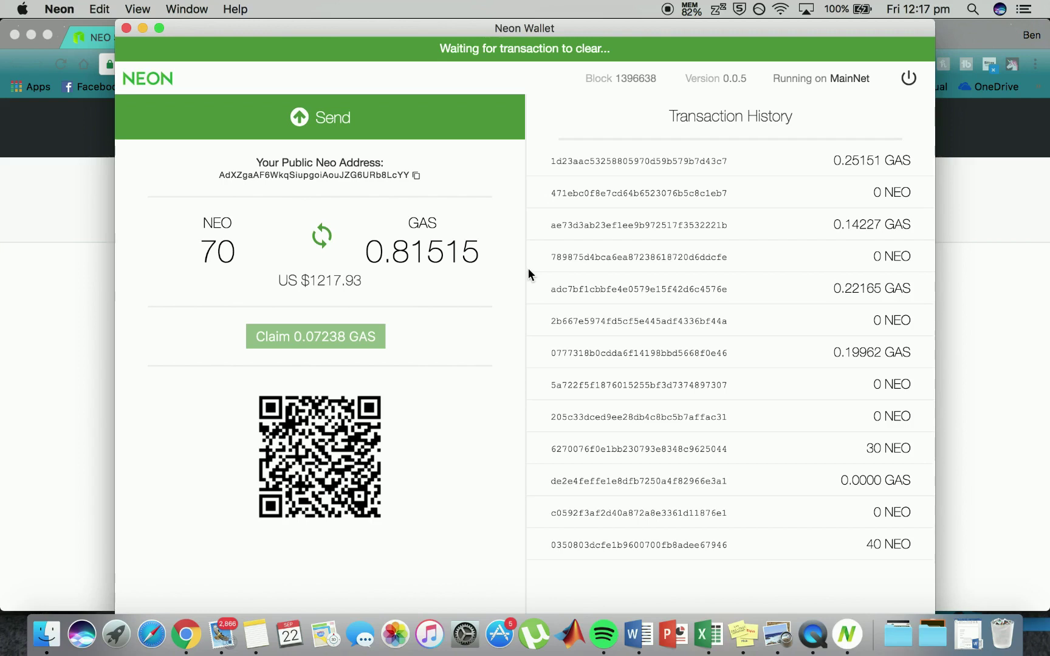
click(909, 78)
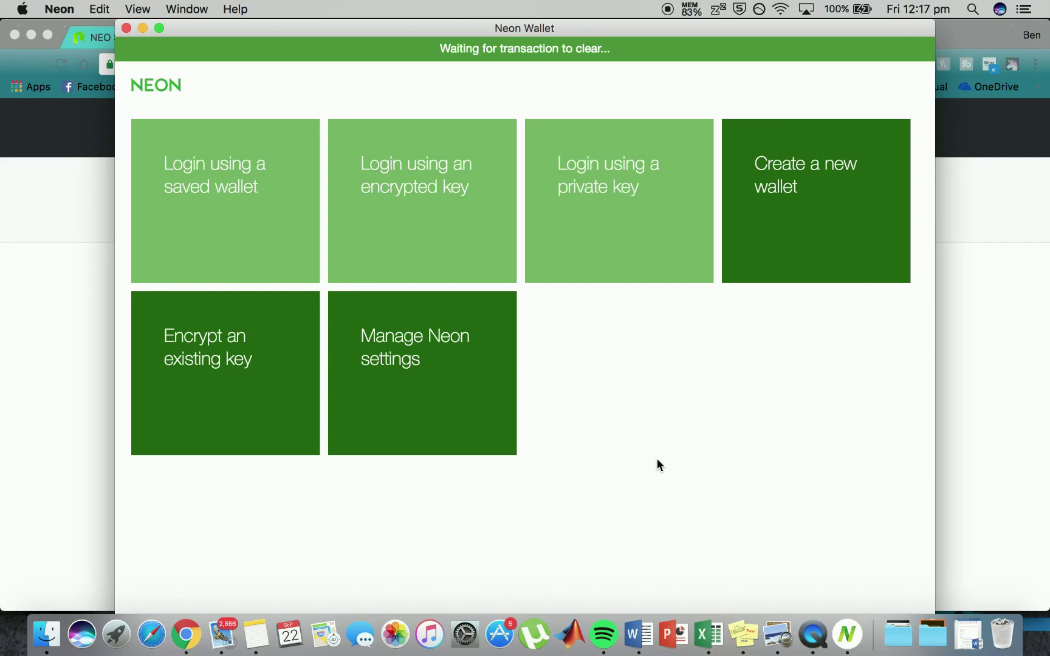
Step: Switch to Chrome's CoinMarketCap Gas (GAS) tab and highlight the $11.46 price
click(960, 271)
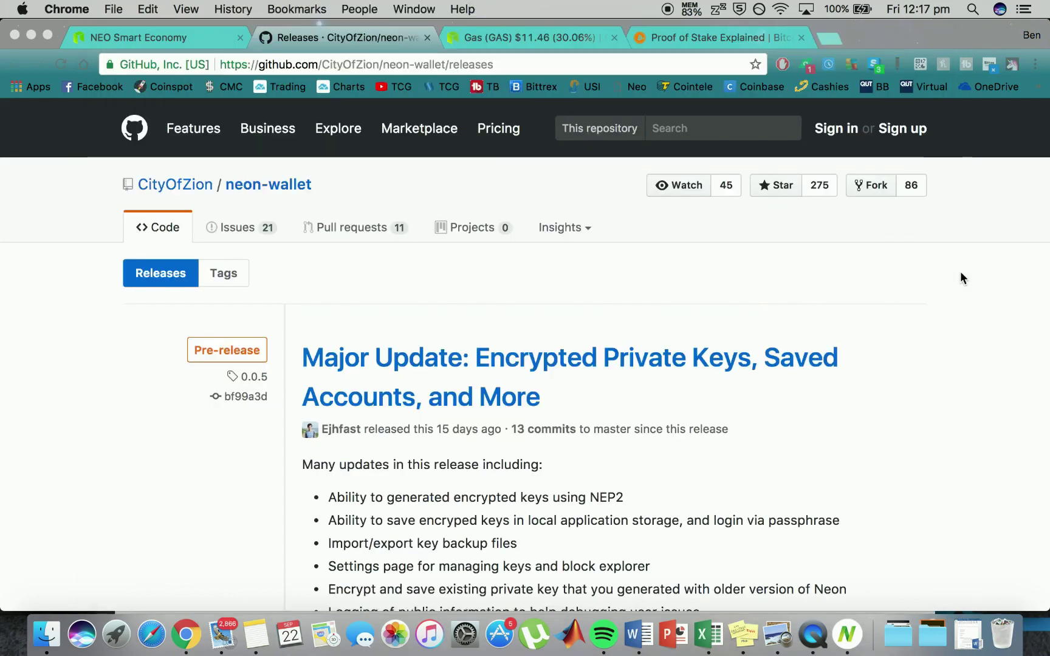
click(120, 42)
scroll(31, 142, up, 5)
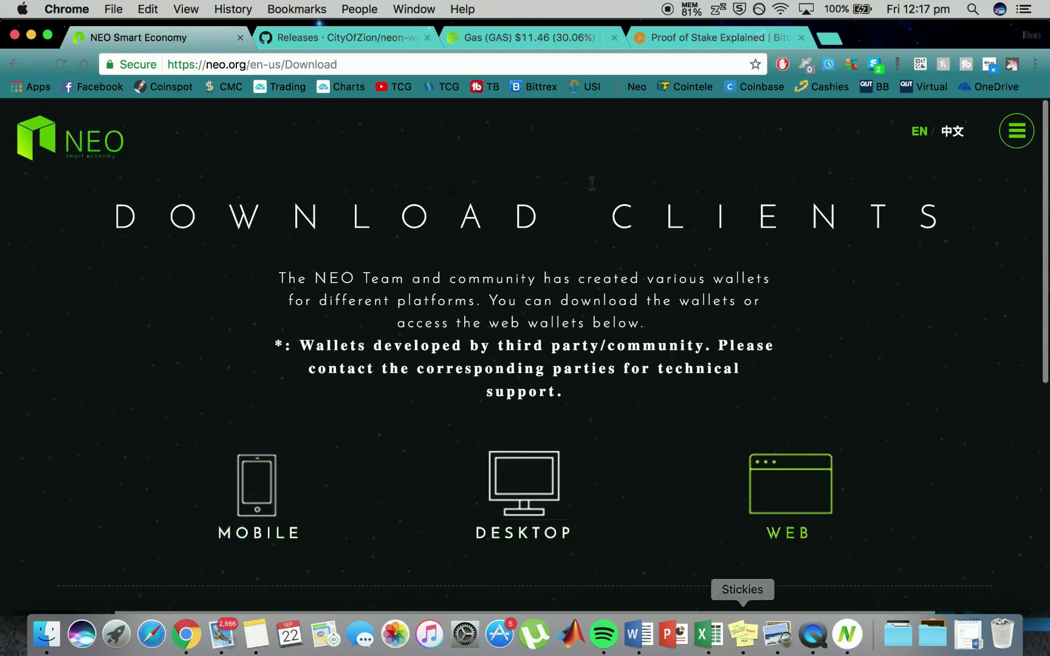
click(504, 37)
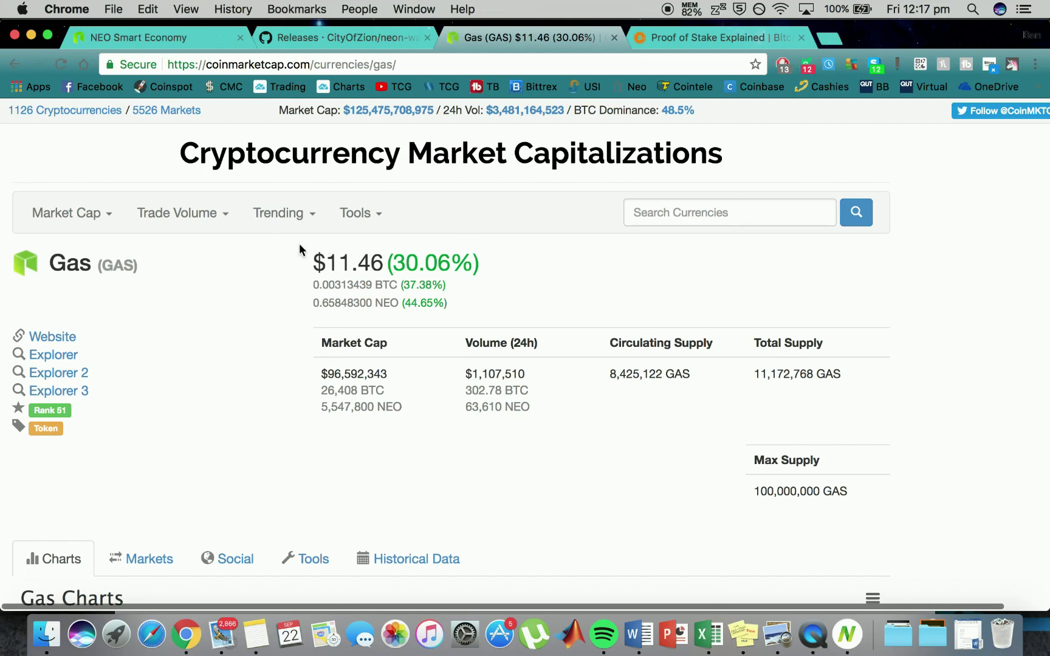
drag(313, 263, 412, 262)
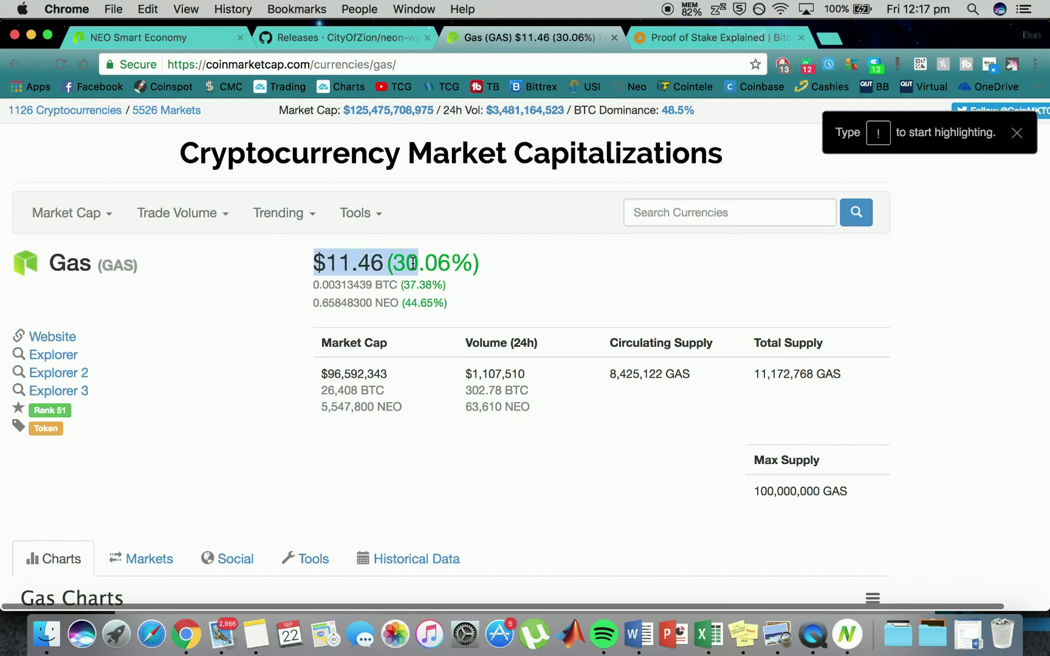
click(522, 267)
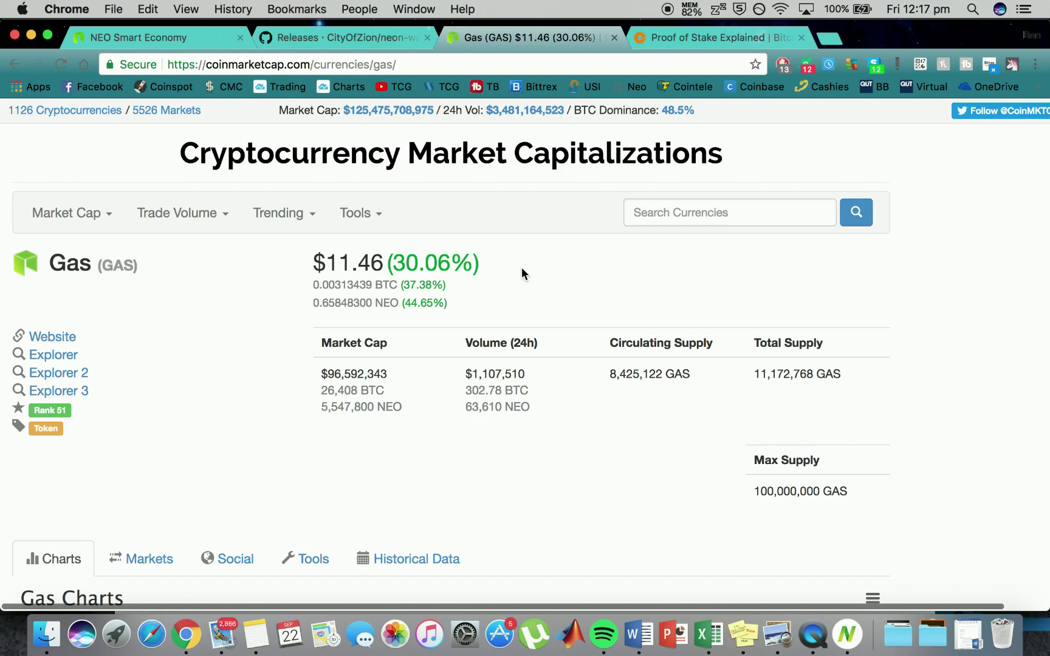
Step: Switch to the BitcoinPlus 'Proof of Stake Explained' article tab
click(671, 36)
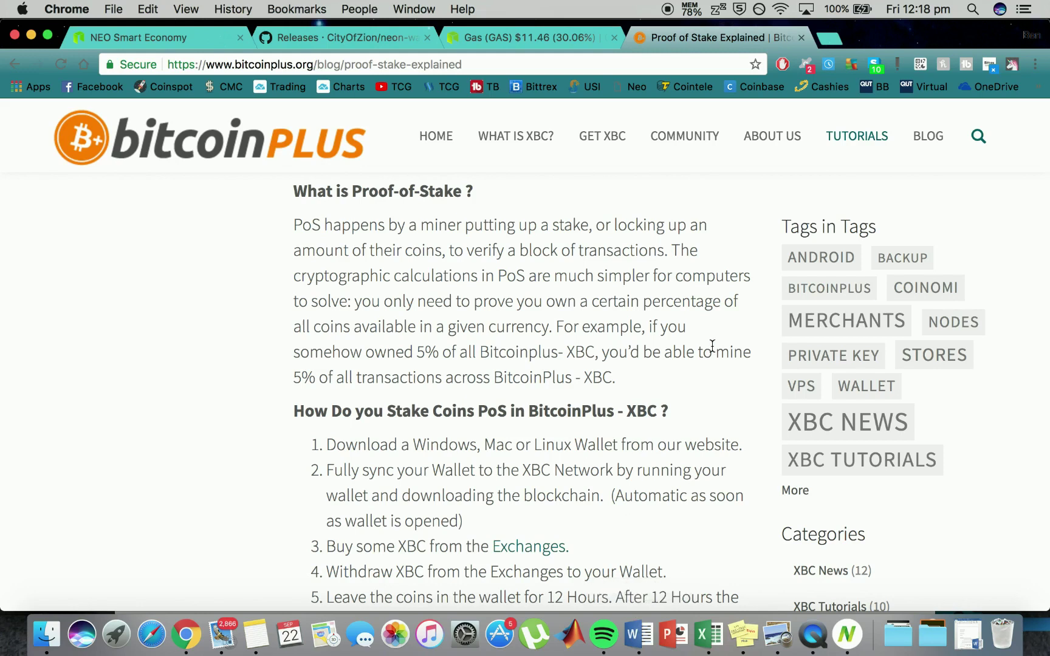
Step: Bring the Neon Wallet window back to the front from the Dock
click(847, 634)
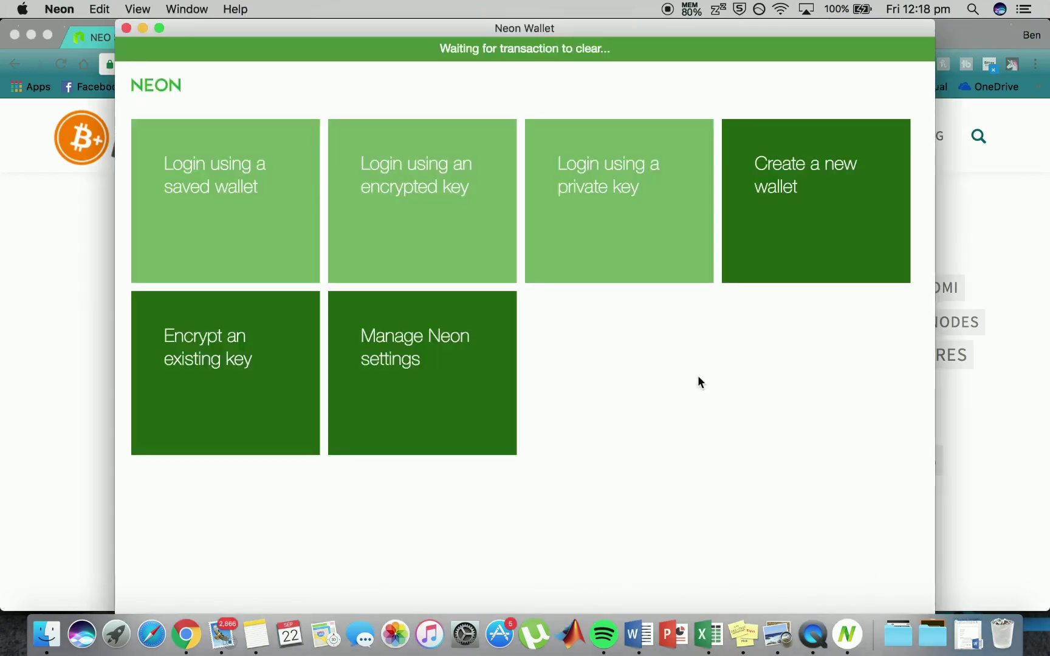